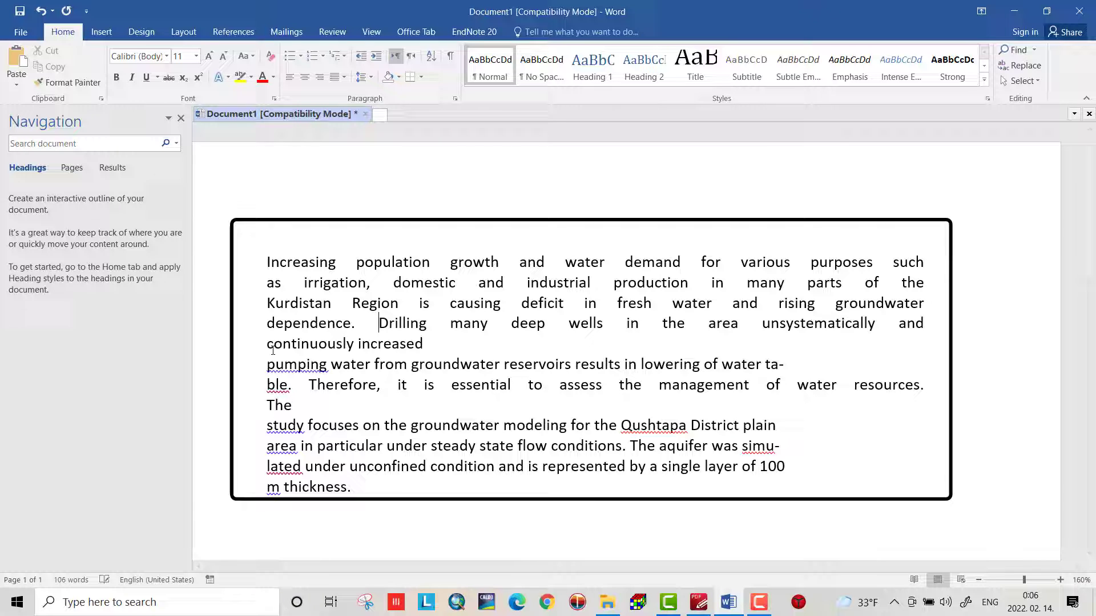
Select all the text and try left, center and right alignment on the paragraph
key(ctrl+a)
key(ctrl+l)
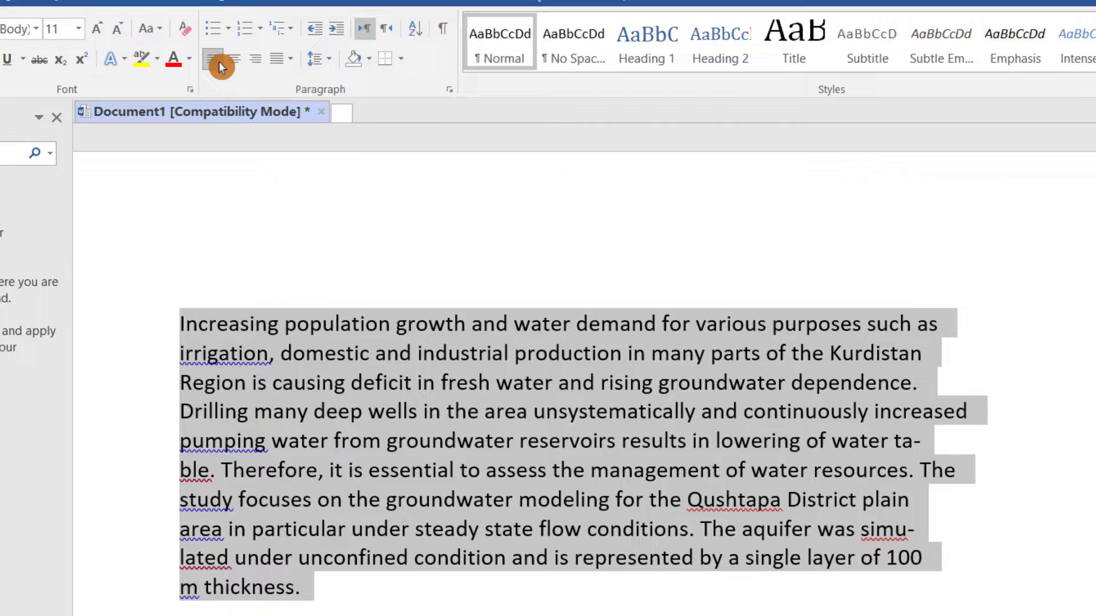
click(268, 77)
click(253, 64)
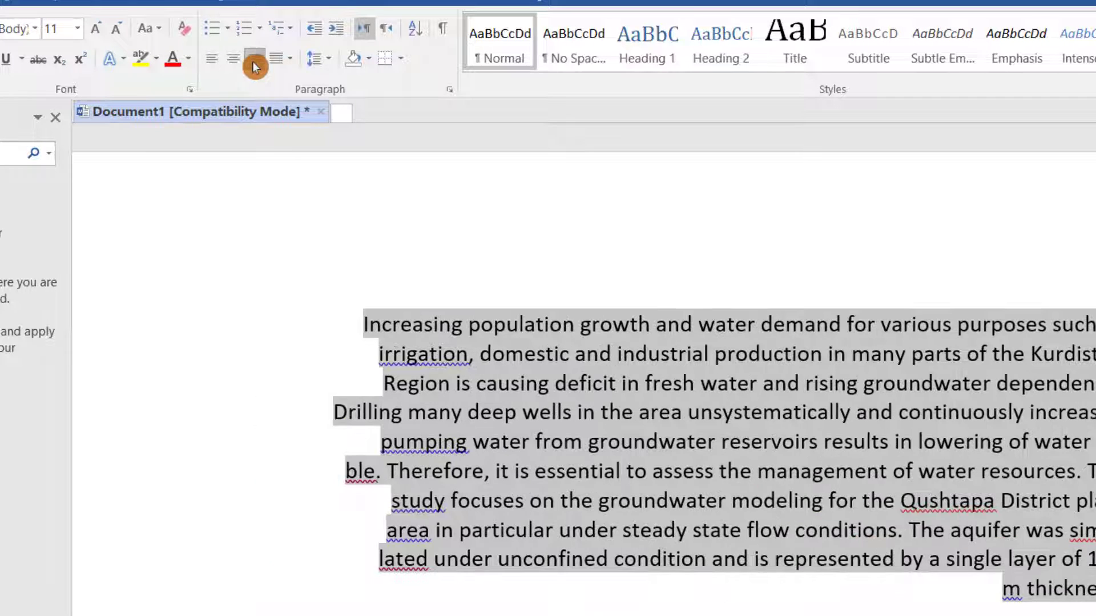
Justify the paragraph, then switch it to Justify High for the widest word spacing
click(290, 60)
click(291, 100)
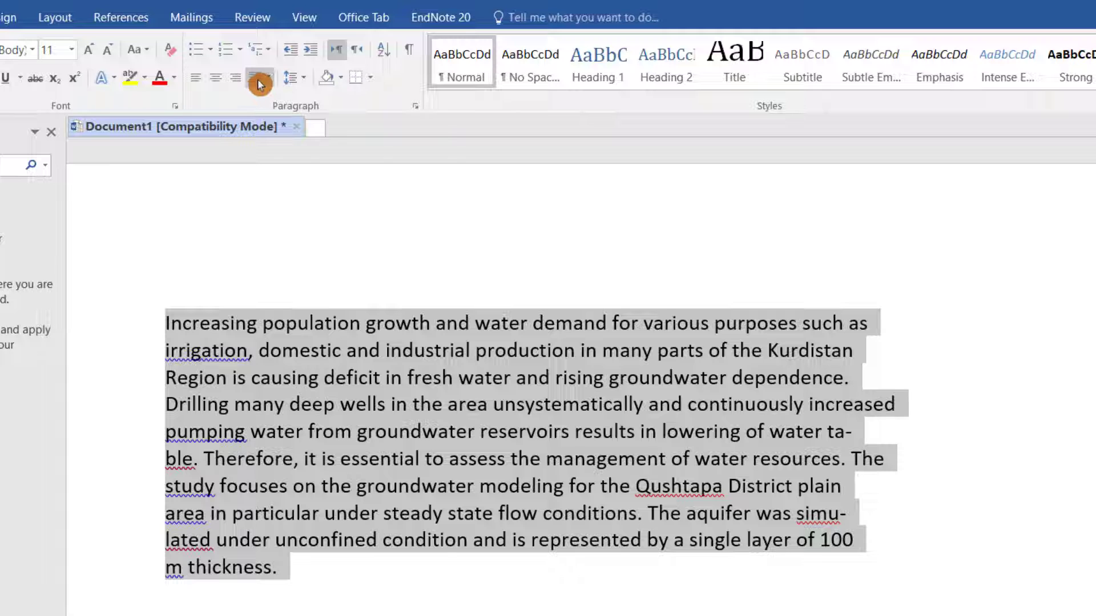
click(262, 83)
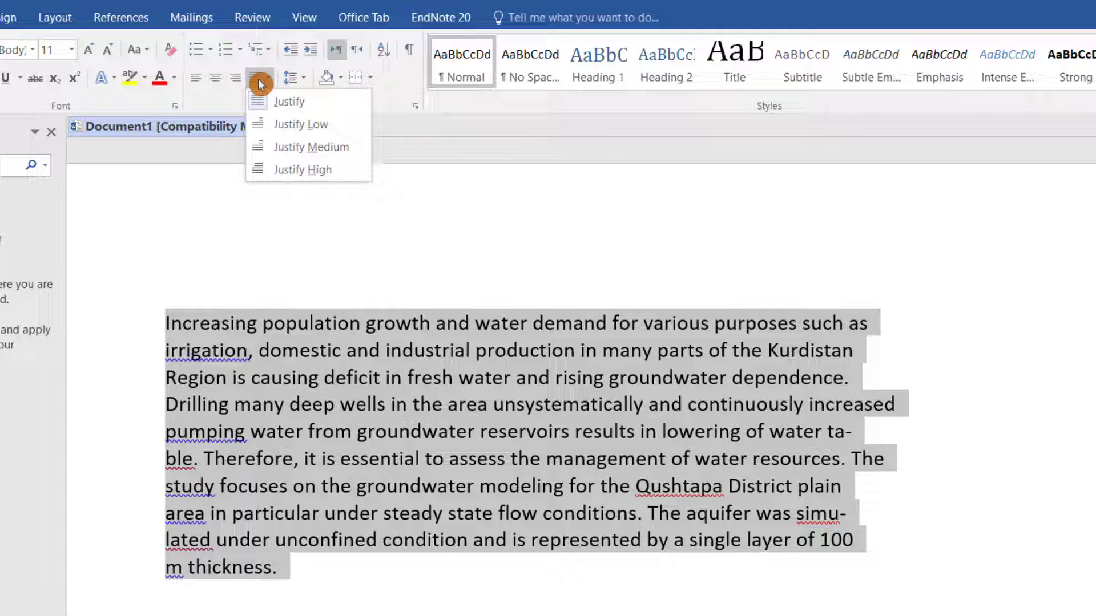
click(302, 171)
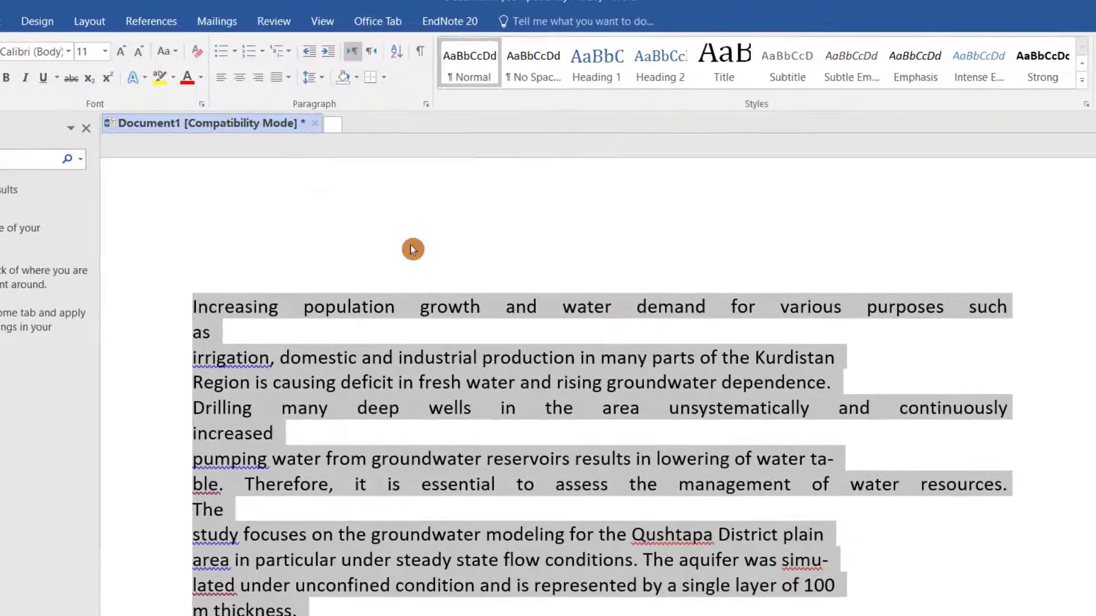
Delete the stray line breaks before irrigation, Region, Drilling and pumping to rejoin the lines
click(604, 204)
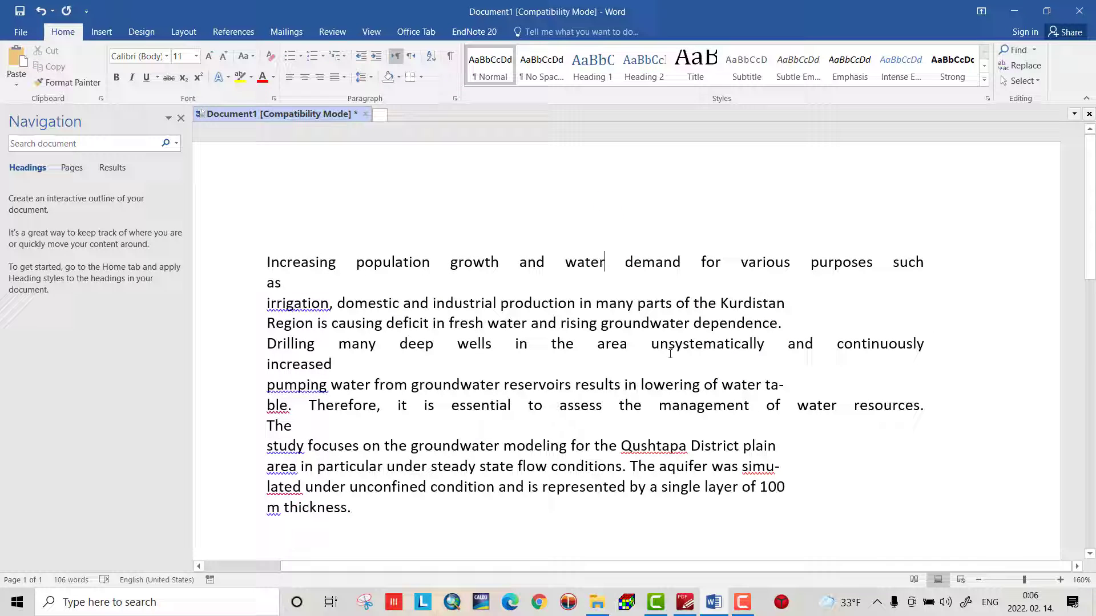
click(263, 307)
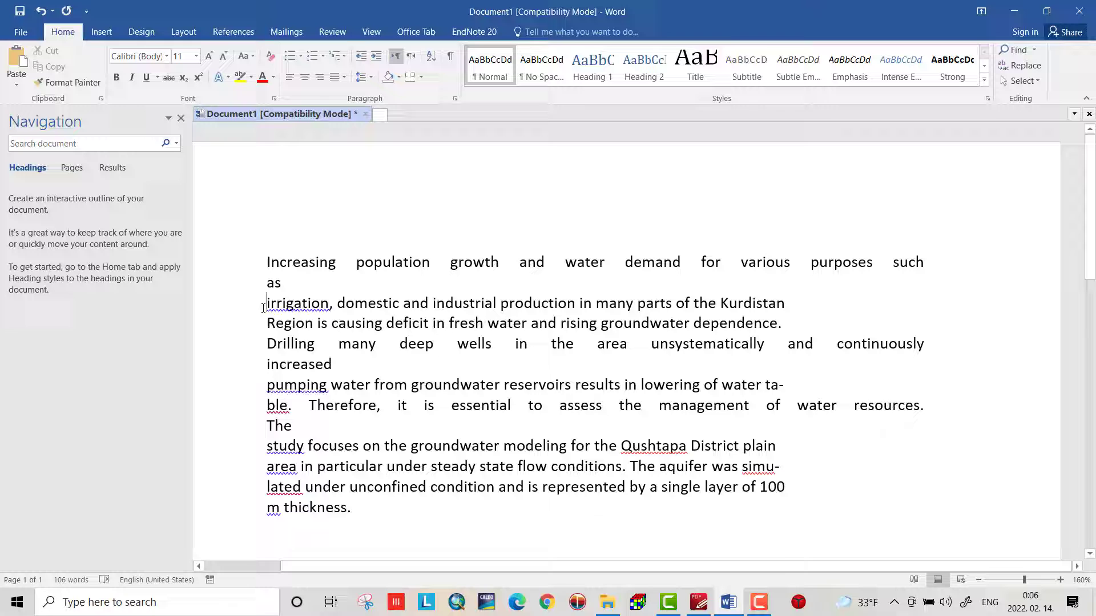
key(BackSpace)
click(263, 307)
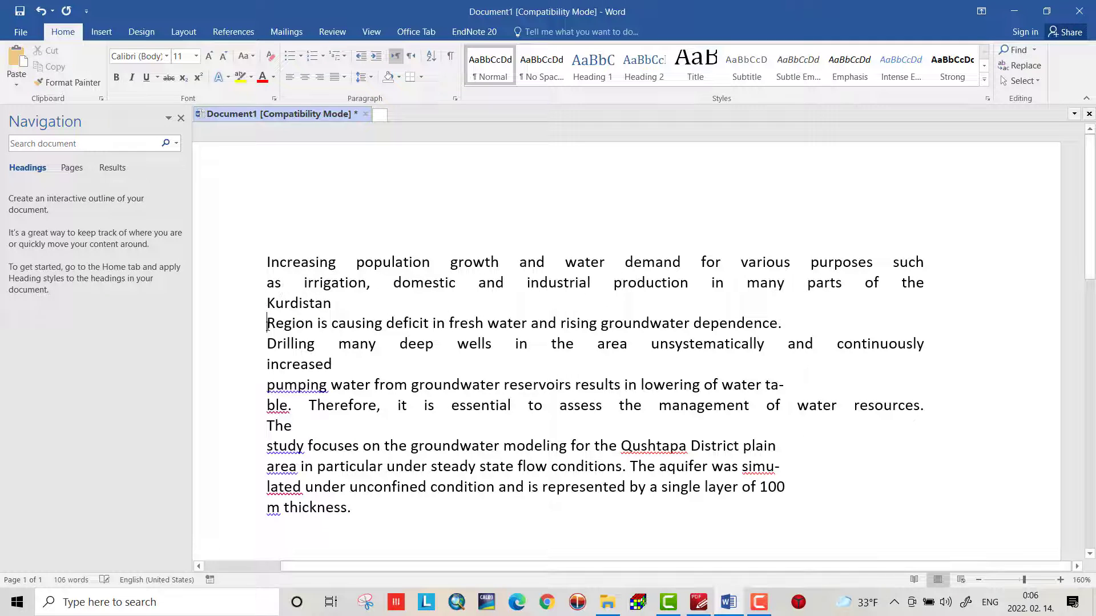
key(BackSpace)
click(266, 343)
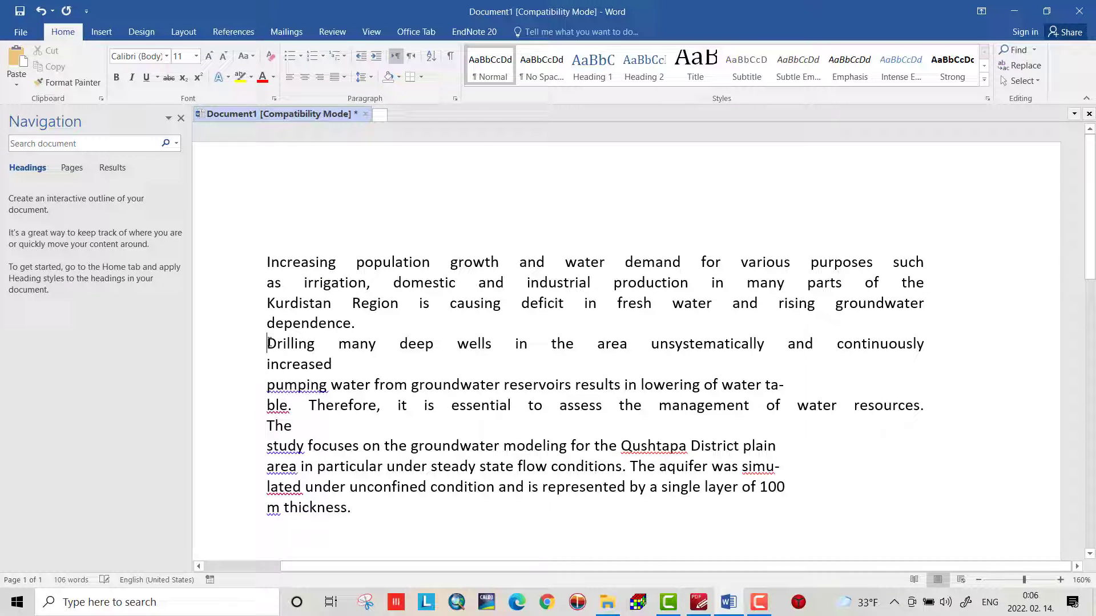
key(BackSpace)
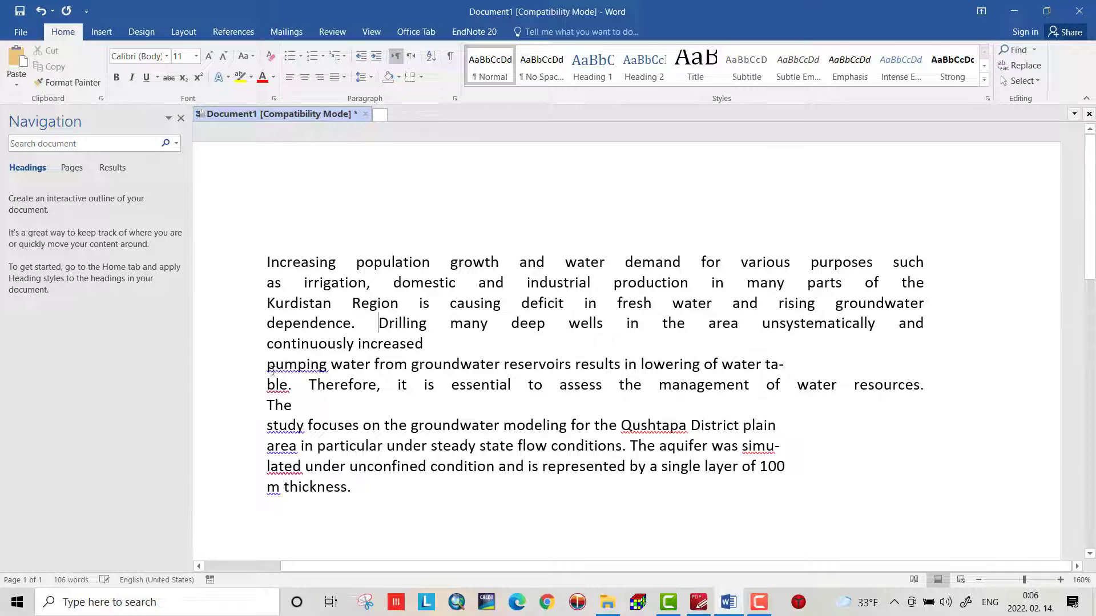
click(266, 364)
key(BackSpace)
text(pumping water from groundwater reservoirs results)
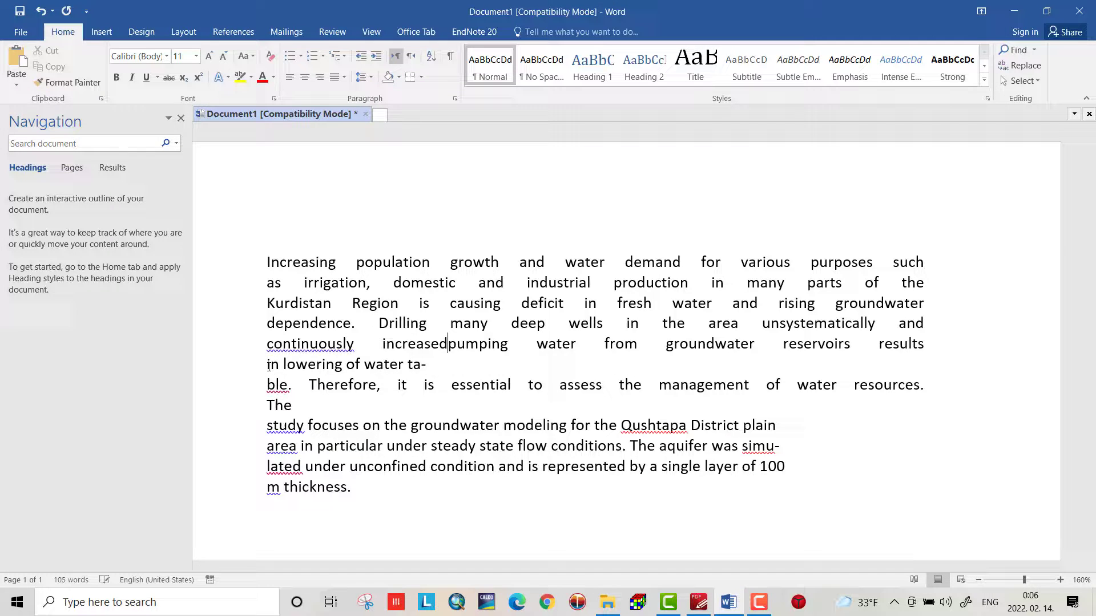
Rejoin the remaining lines, fixing the split words so they read table and simulated
click(268, 384)
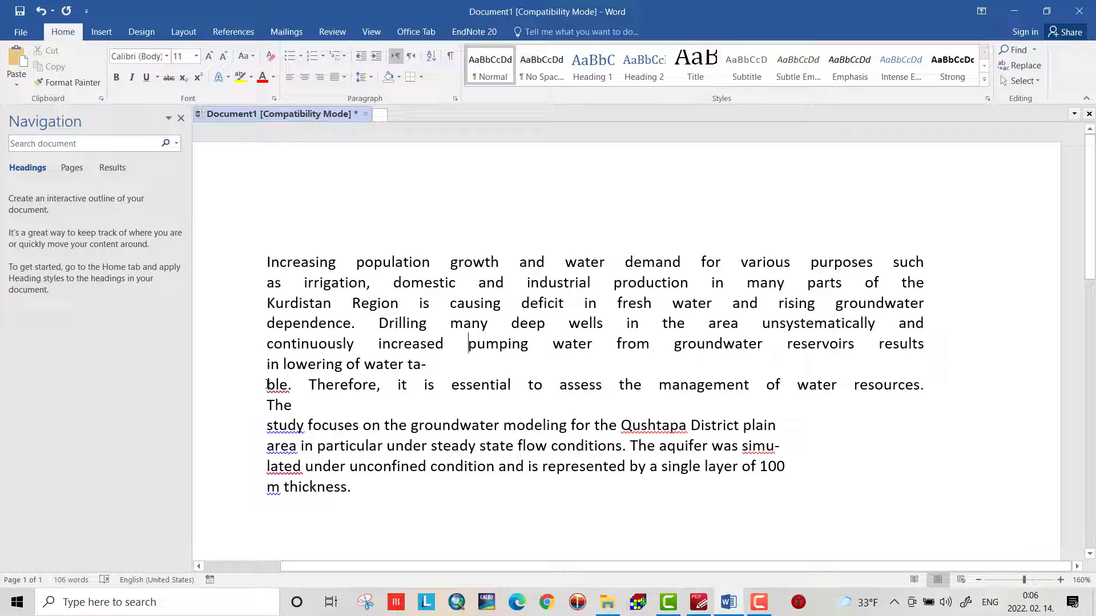
key(BackSpace)
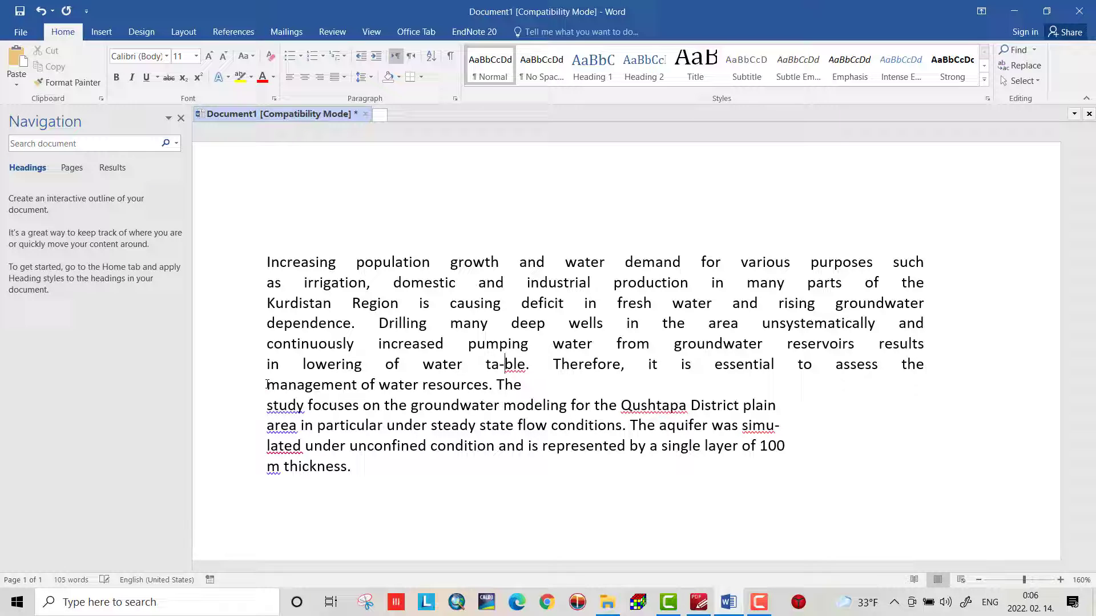
key(BackSpace)
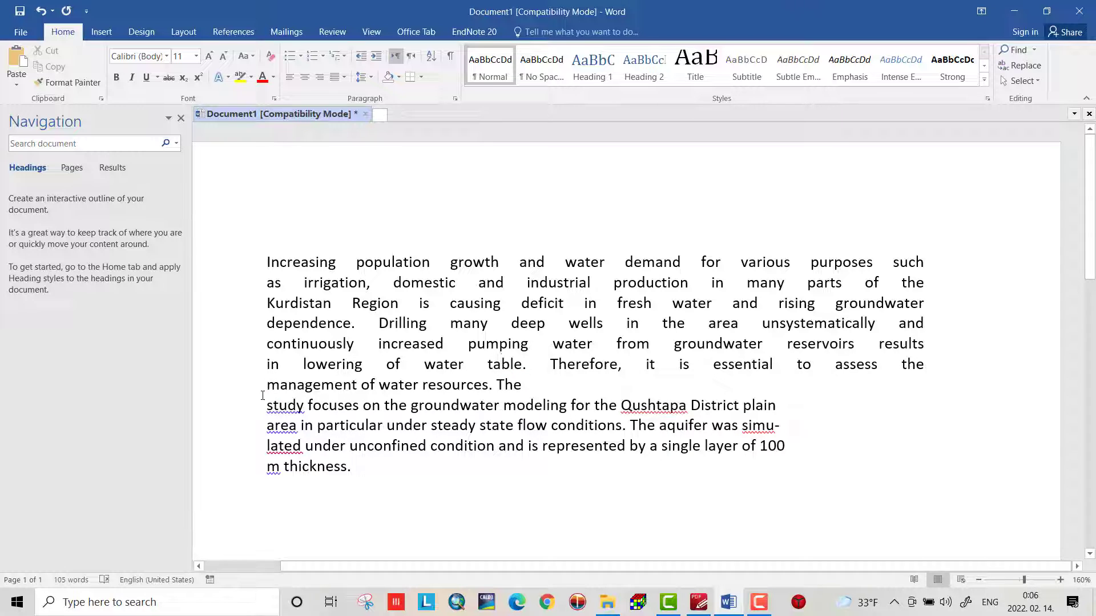
key(BackSpace)
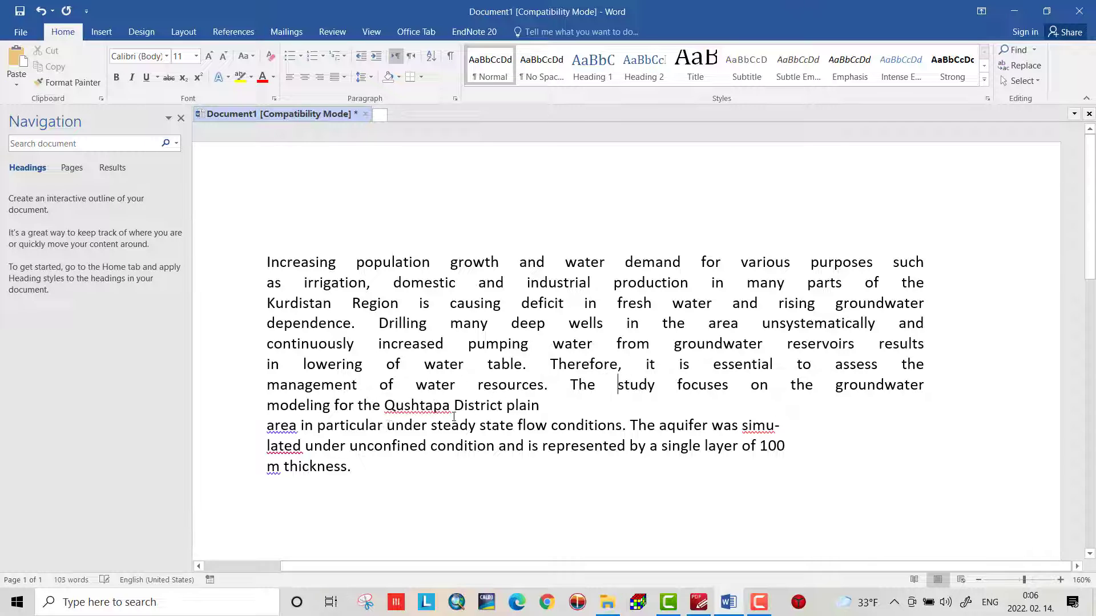
key(BackSpace)
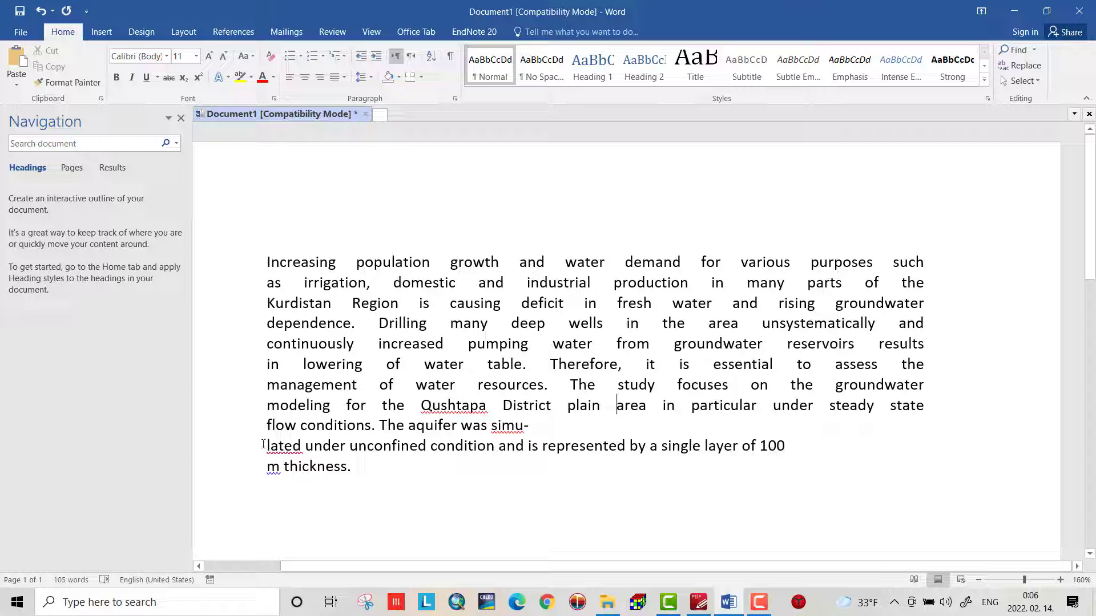
key(BackSpace)
key(BackSpace)
click(268, 466)
key(BackSpace)
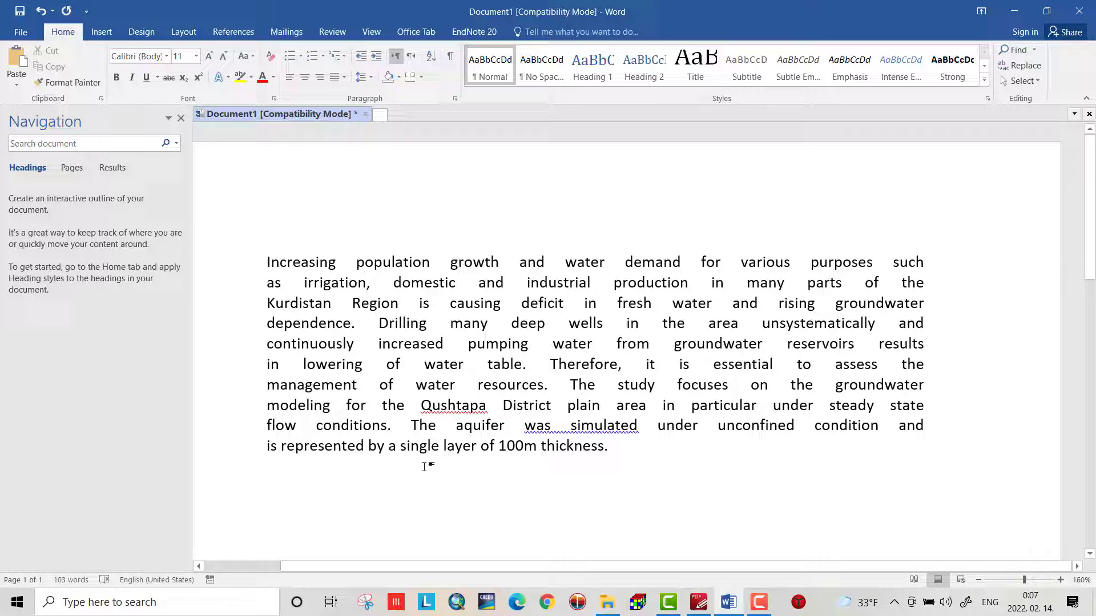
Select the whole paragraph, left-align it, then re-justify it so the lines reflow evenly
click(266, 261)
drag(265, 262, 613, 466)
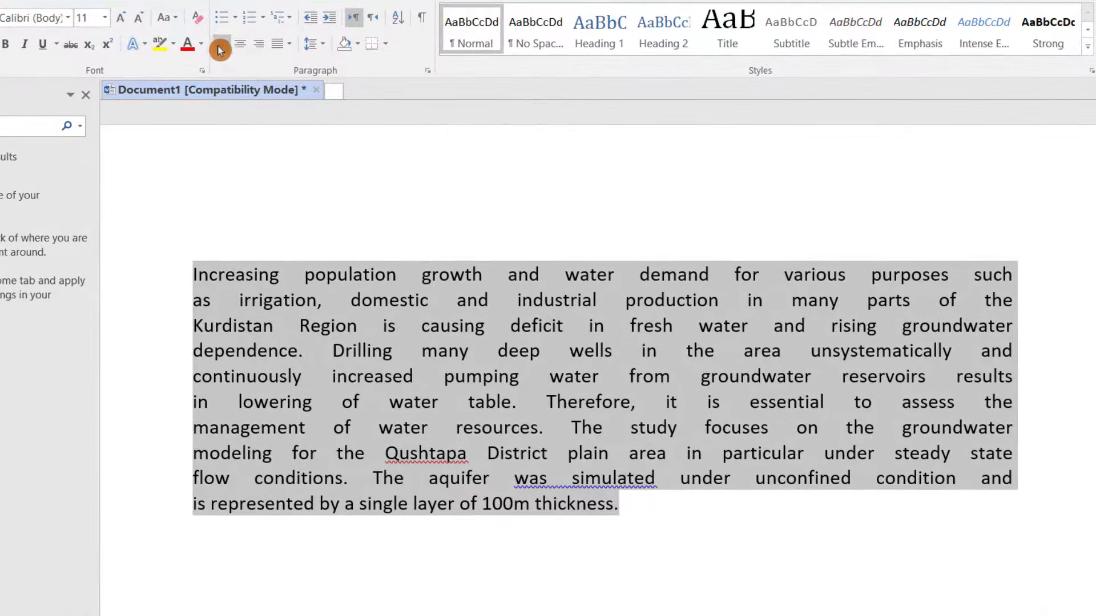
click(290, 77)
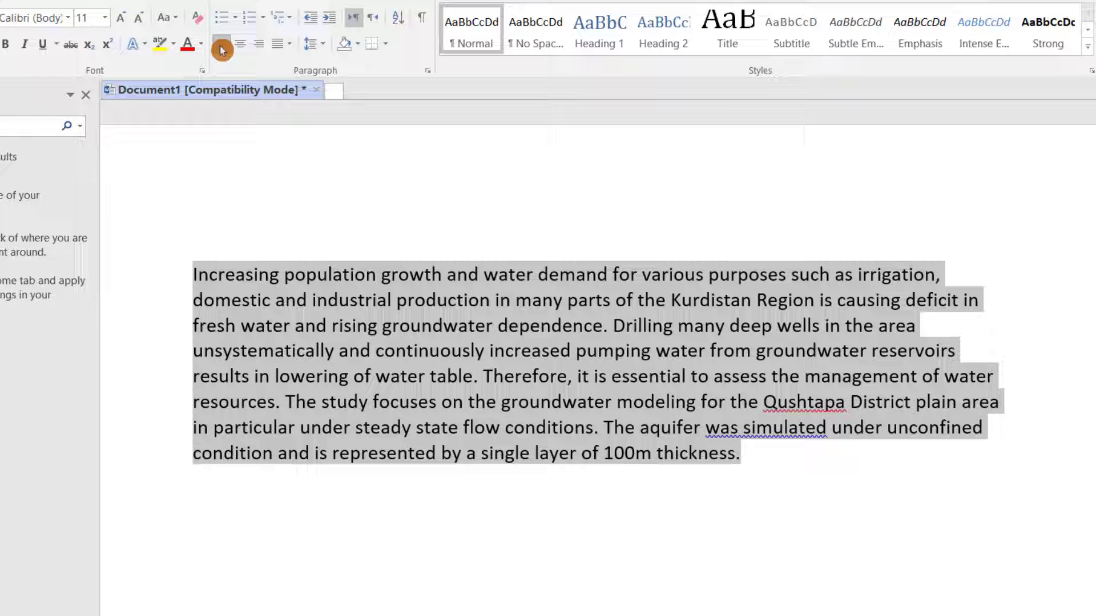
click(222, 49)
click(777, 463)
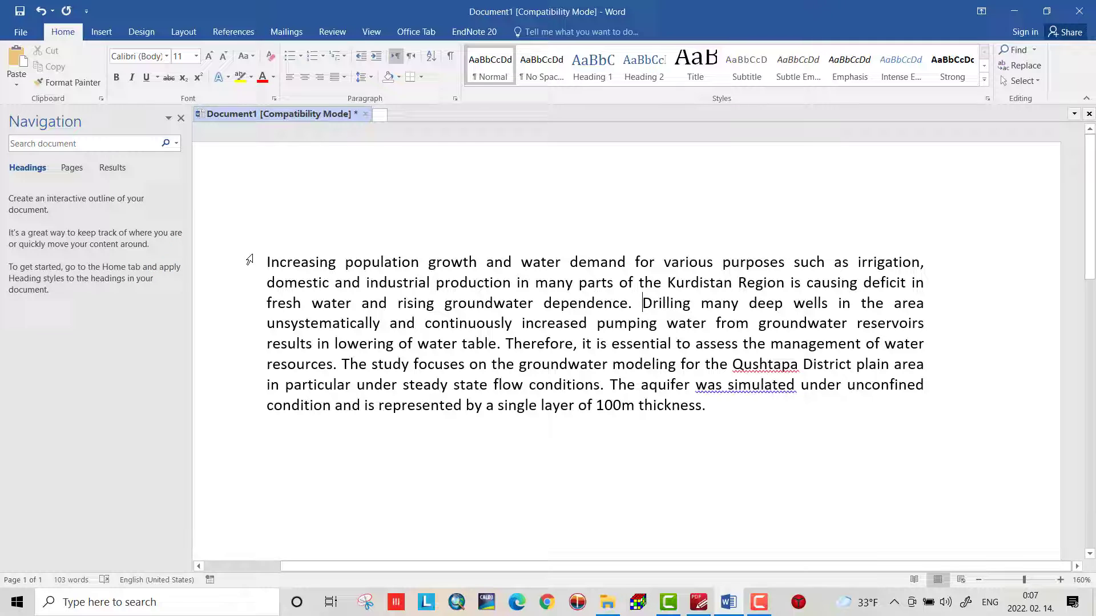
Select the paragraph and bring up Find and Replace with the cursor in the Find what box
drag(246, 259, 682, 420)
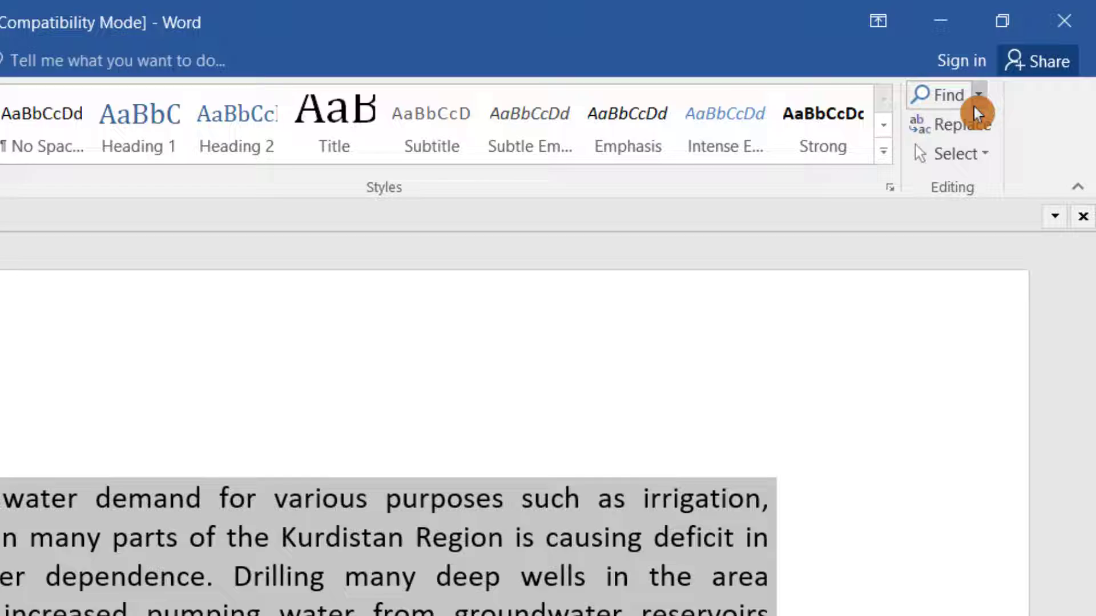
click(962, 125)
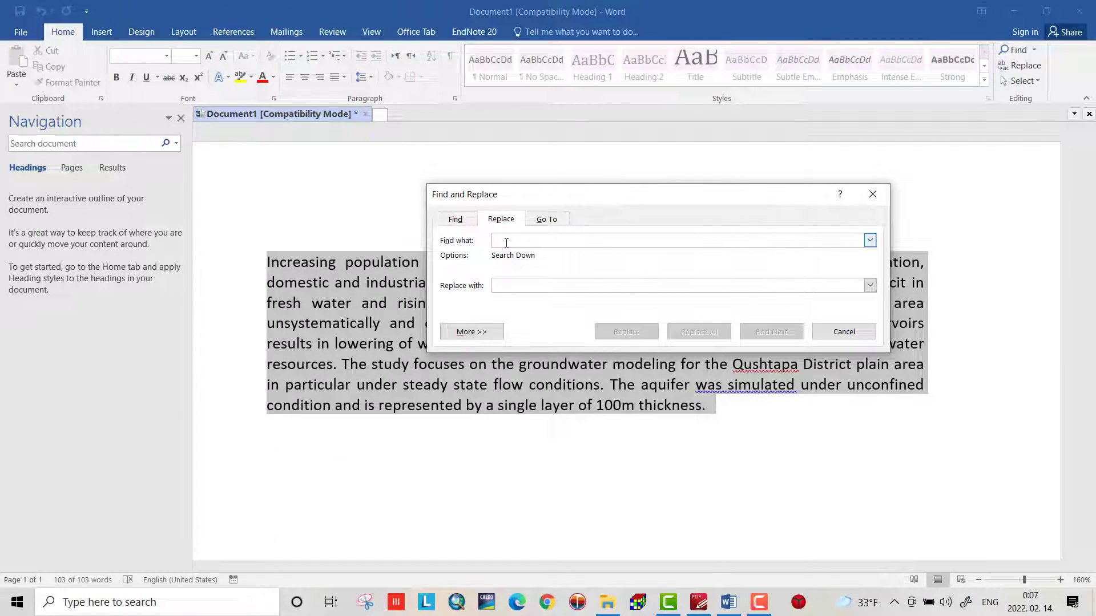
click(505, 242)
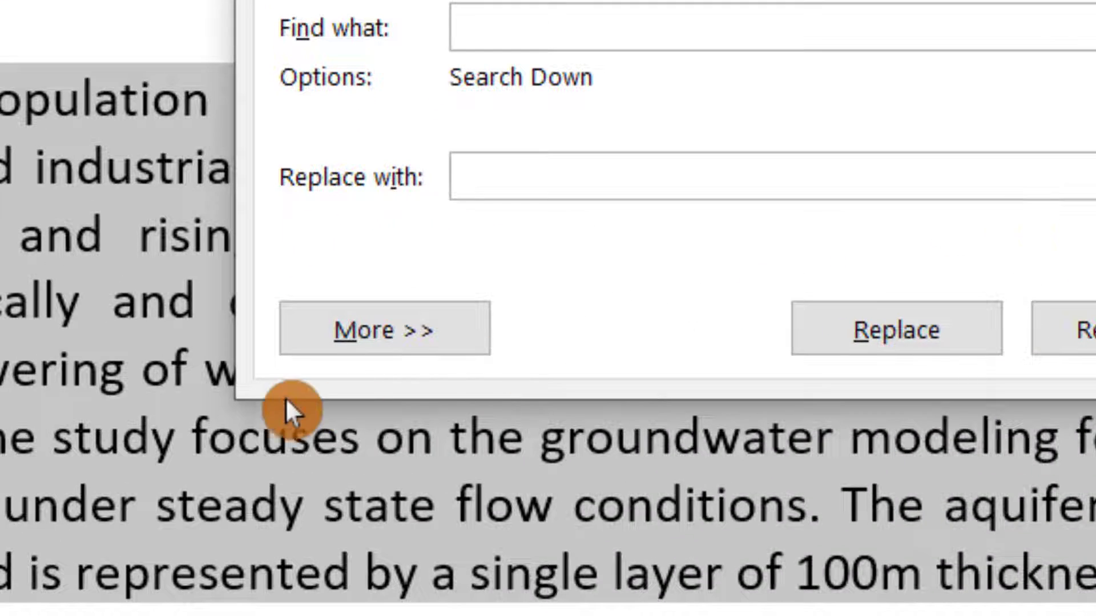
Expand the search options and set the replacement formatting to font size 8 pt
click(327, 402)
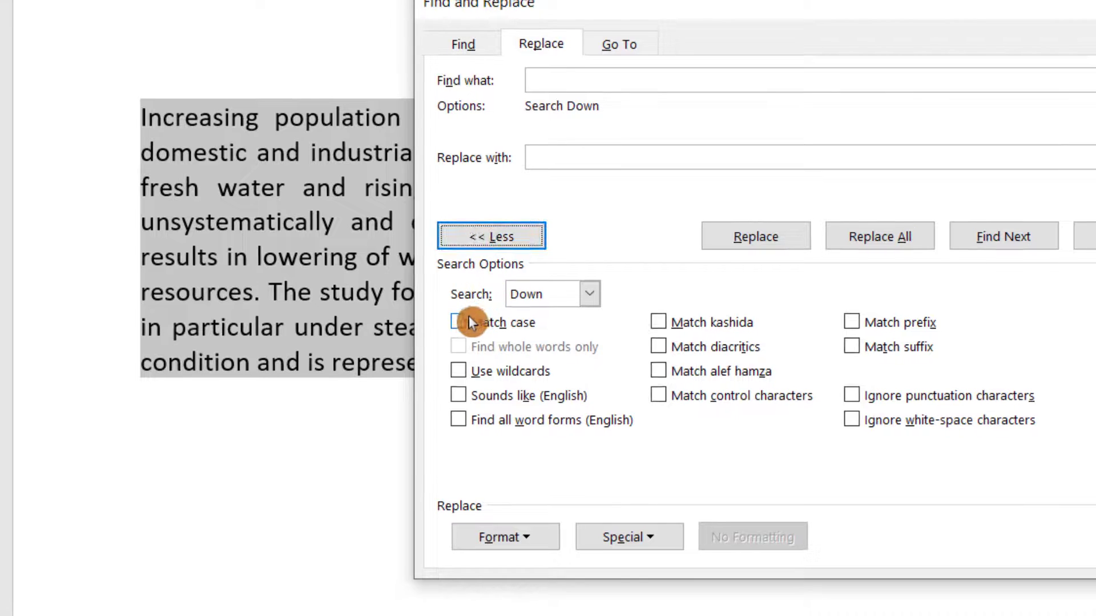
click(509, 536)
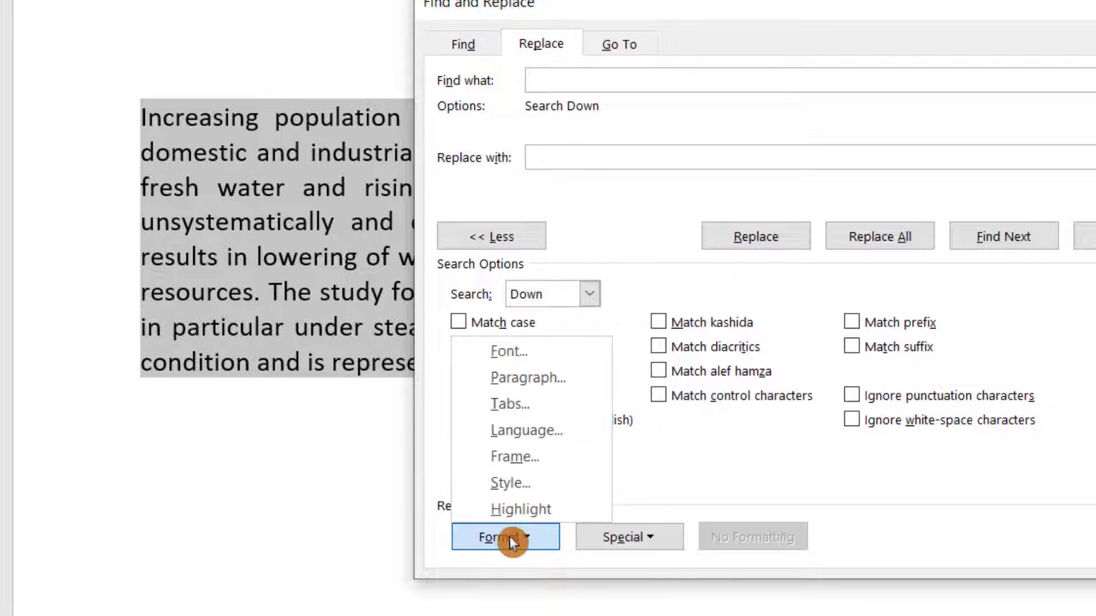
click(492, 356)
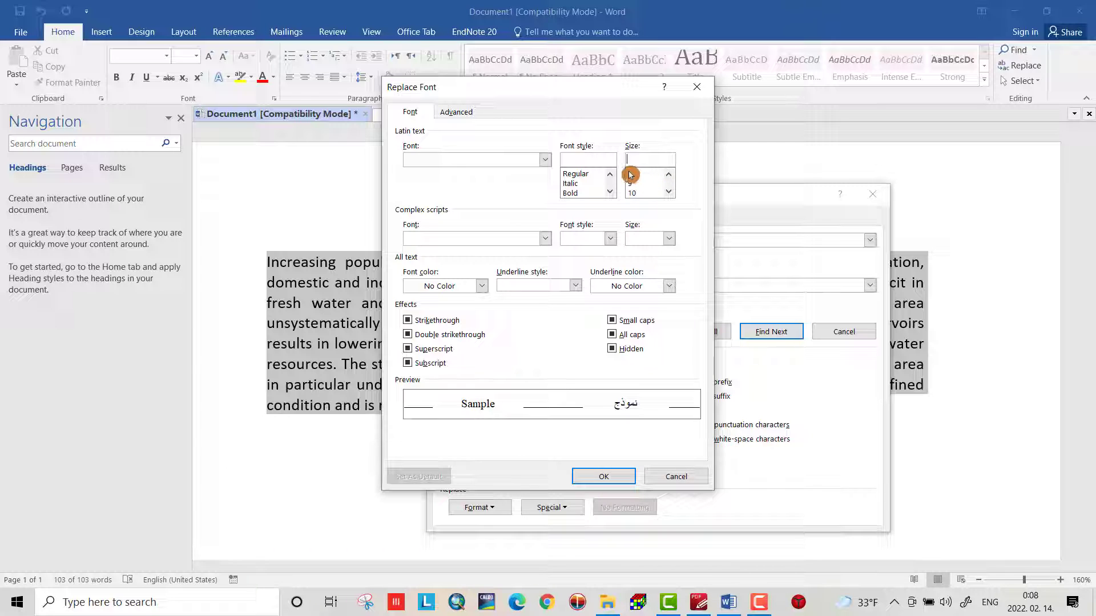
click(630, 176)
click(602, 477)
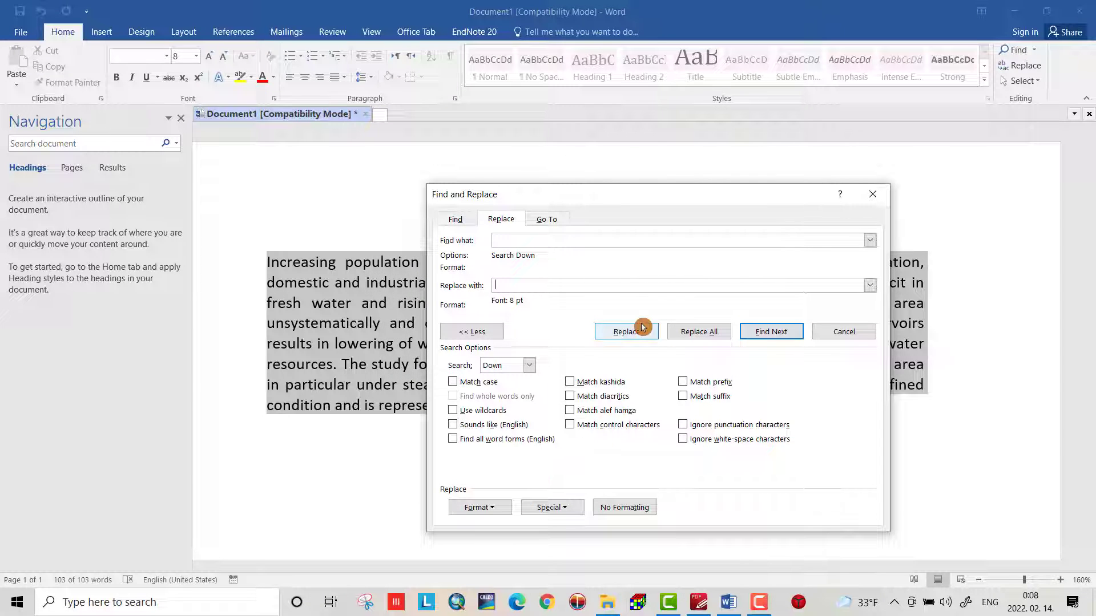
Replace All for 102 matches, dismiss the prompts, close Find and Replace and deselect the text
click(699, 331)
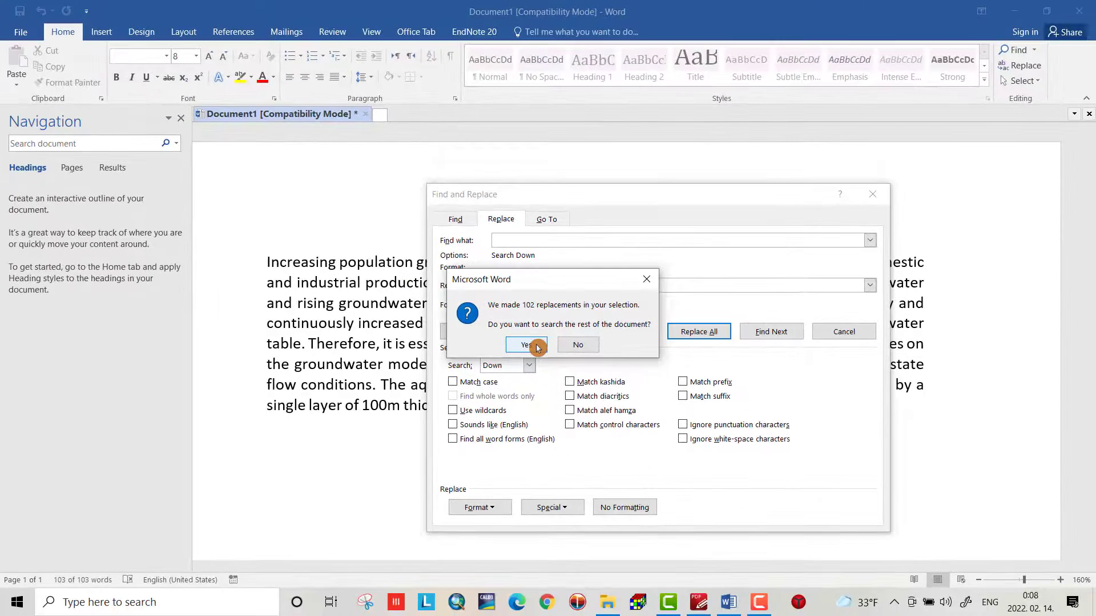
click(537, 346)
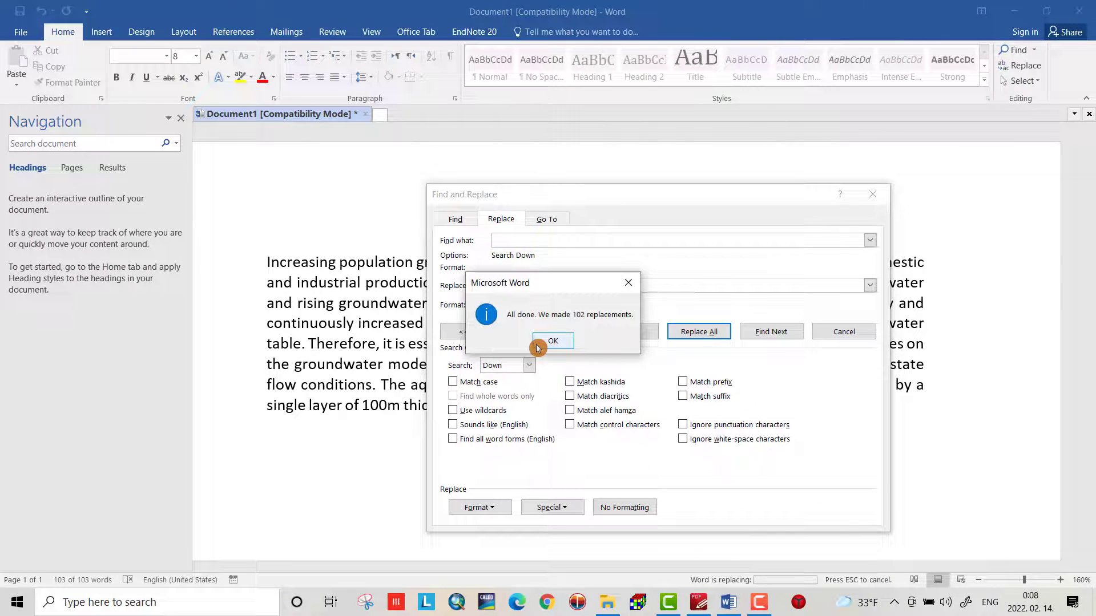
click(556, 346)
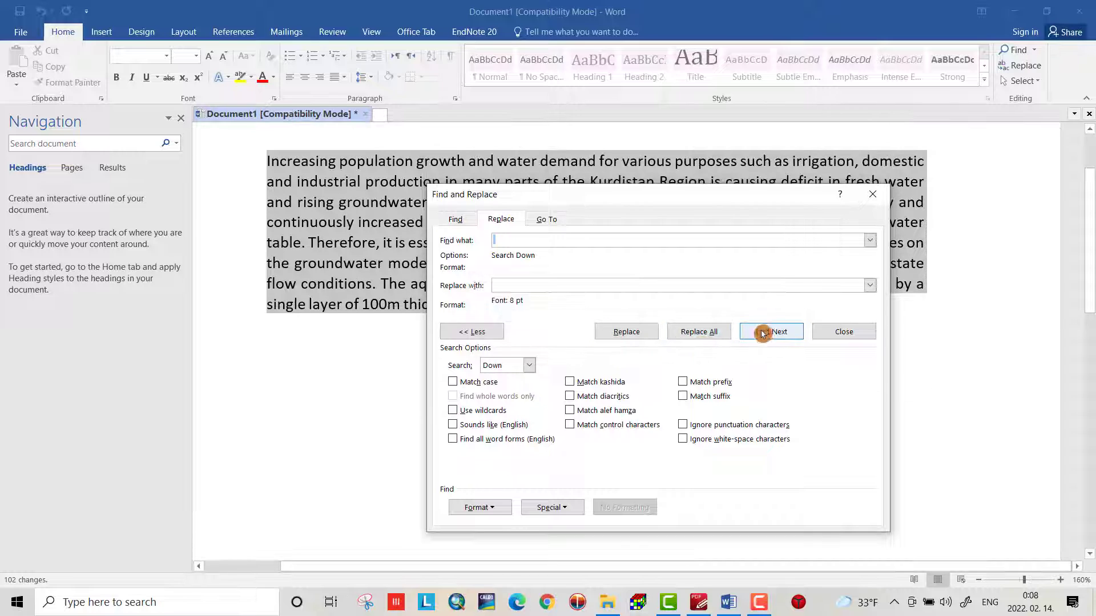
click(872, 194)
click(599, 306)
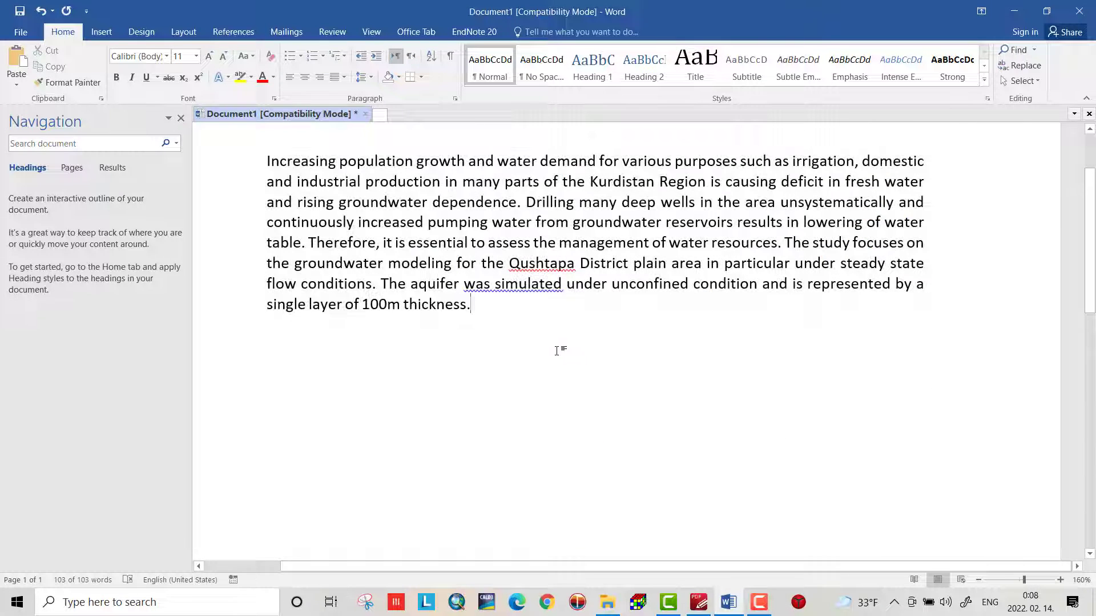